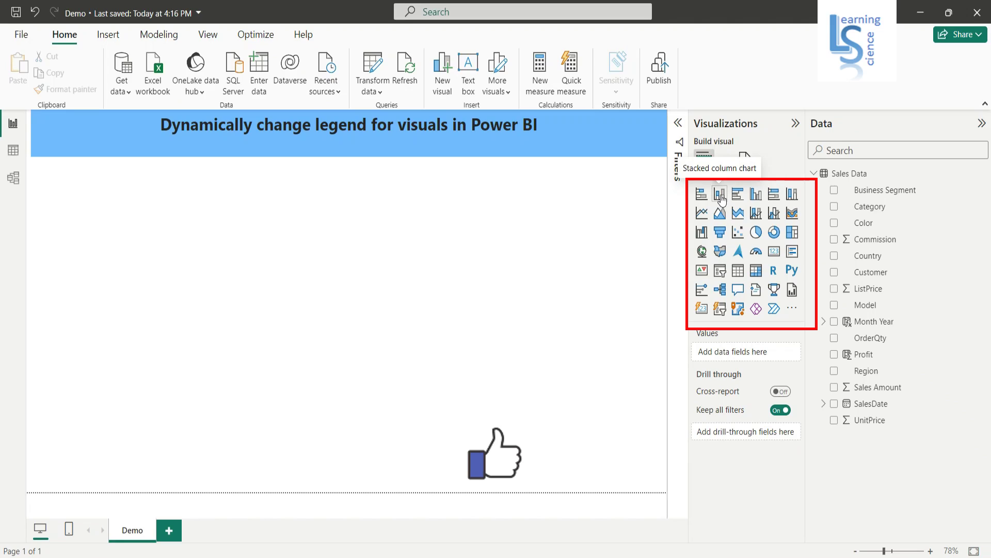
Step: Add a blank stacked column chart and resize it to fill the area under the title
{"action": "left_click", "coordinate": [721, 195]}
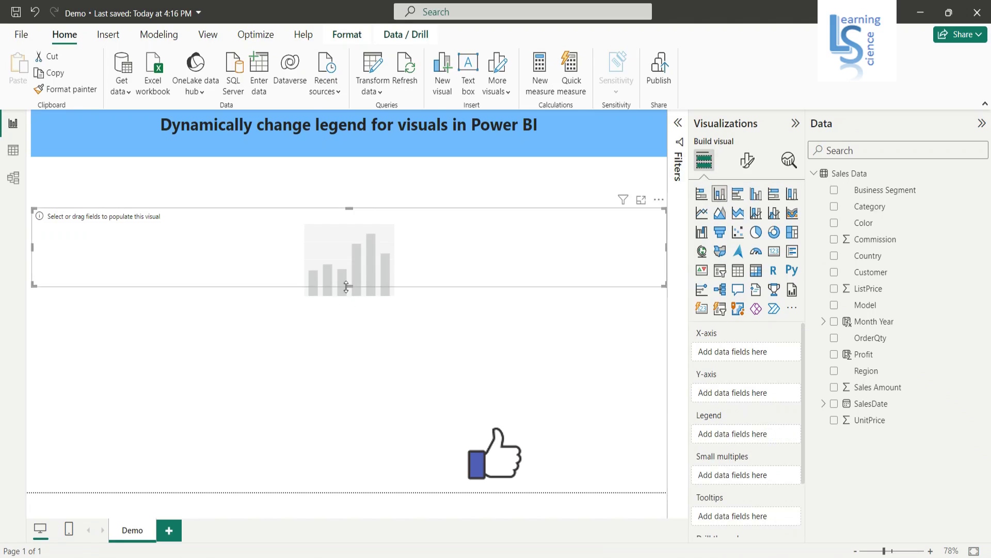
{"action": "left_click_drag", "start_coordinate": [344, 283], "coordinate": [366, 457]}
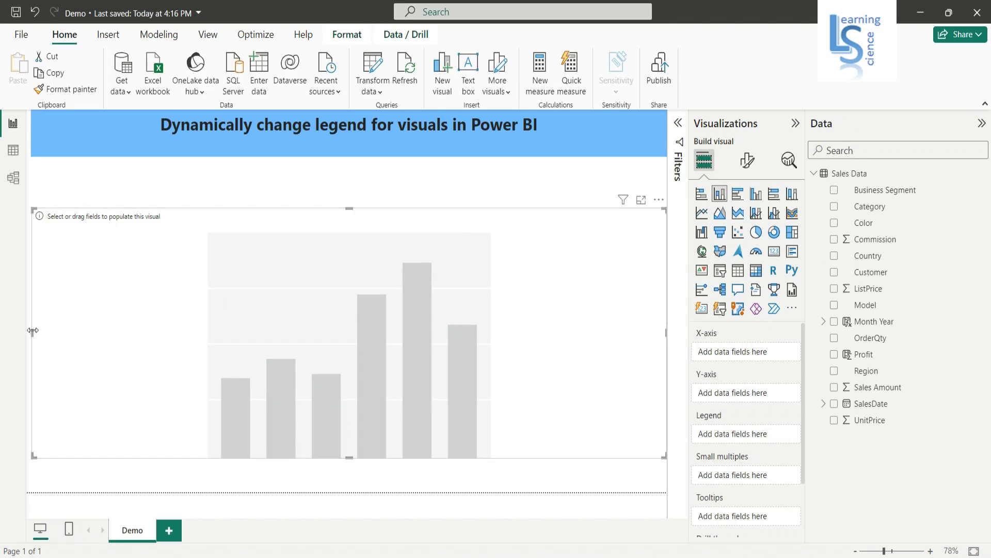
{"action": "left_click_drag", "start_coordinate": [33, 336], "coordinate": [323, 348]}
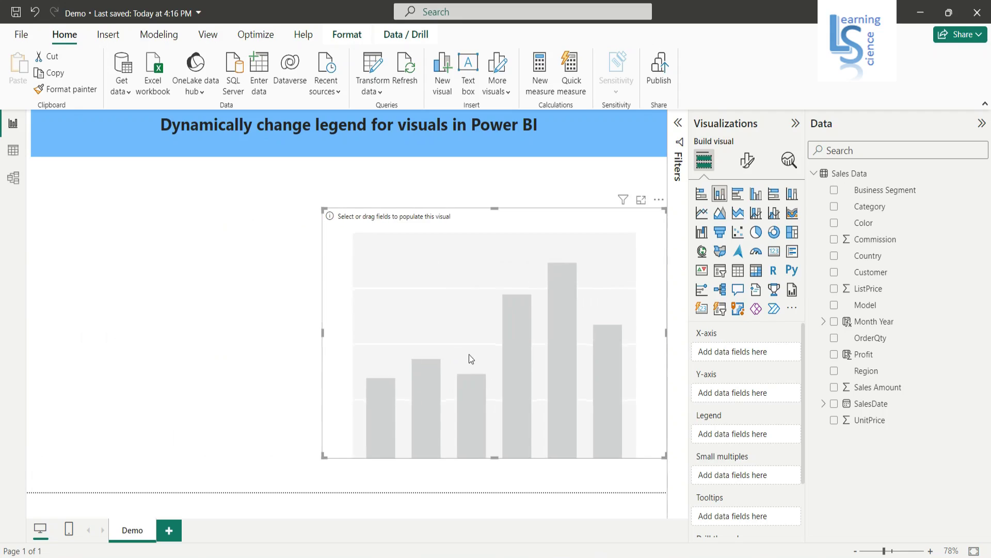
{"action": "left_click_drag", "start_coordinate": [469, 354], "coordinate": [267, 325]}
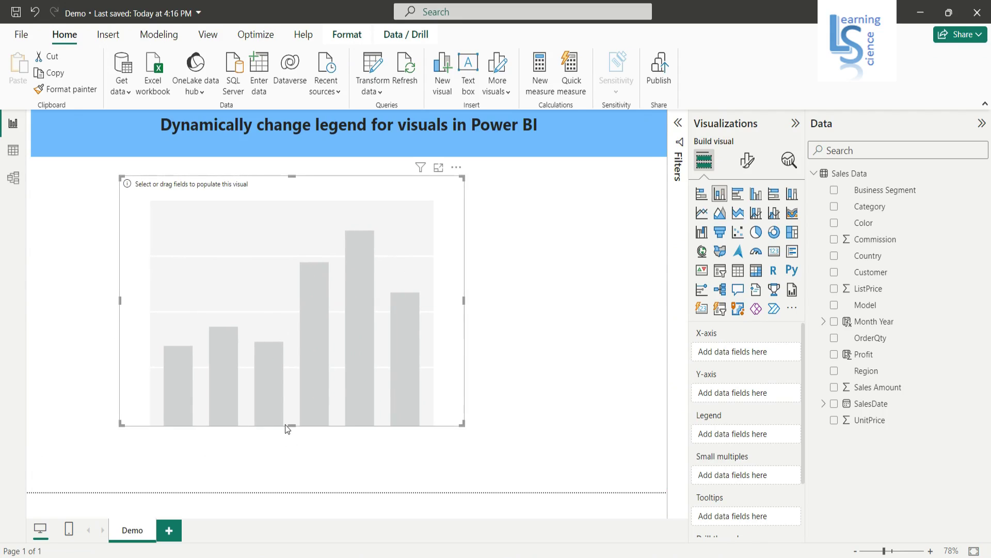
{"action": "left_click_drag", "start_coordinate": [291, 424], "coordinate": [293, 451]}
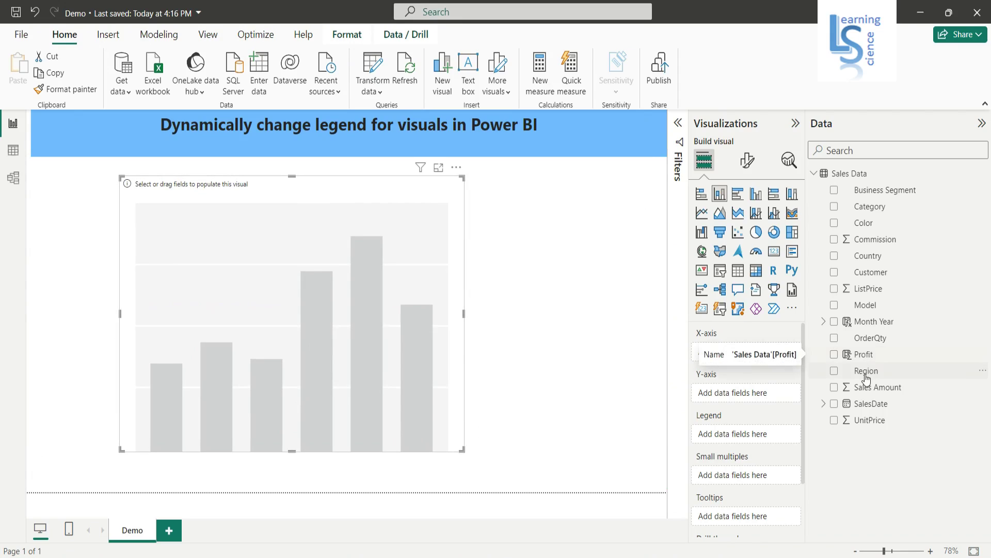
Step: Plot Sum of OrderQty by Region on the chart and stretch its top edge slightly higher
{"action": "left_click_drag", "start_coordinate": [866, 371], "coordinate": [730, 356]}
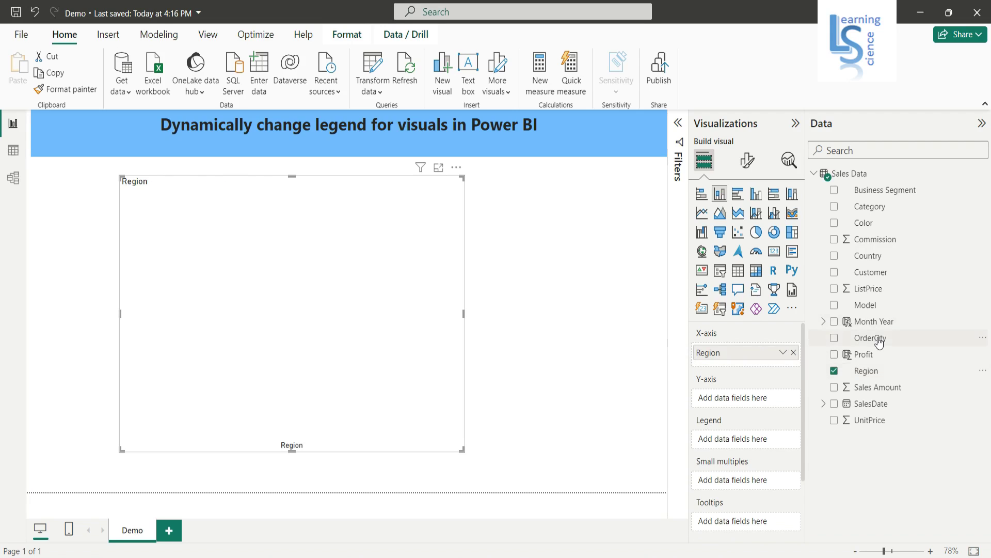
{"action": "left_click_drag", "start_coordinate": [876, 339], "coordinate": [748, 399]}
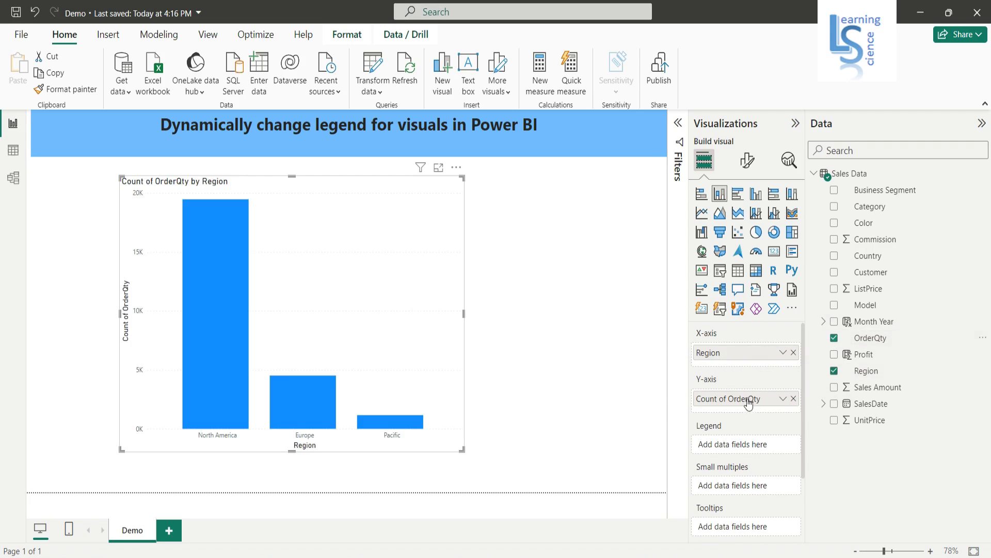
{"action": "left_click", "coordinate": [783, 399]}
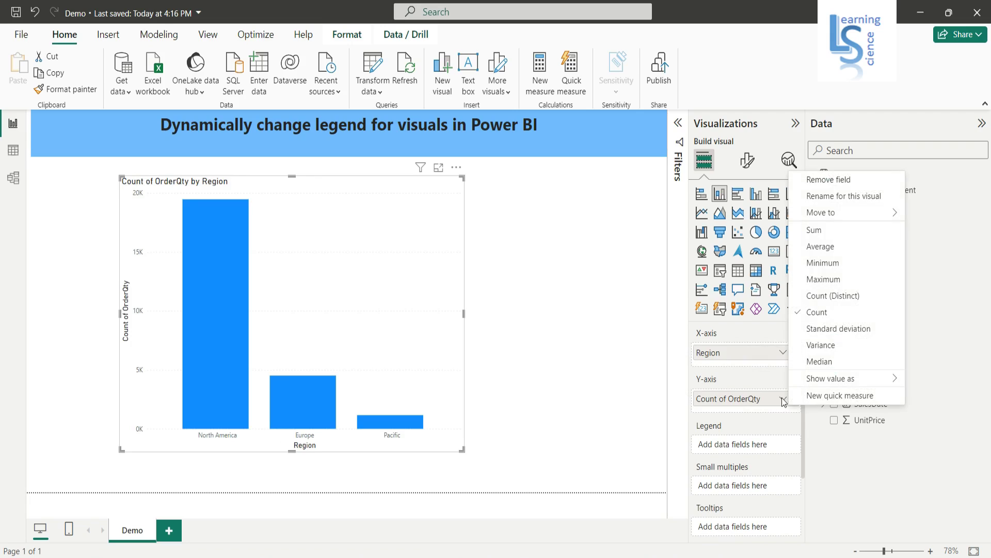
{"action": "left_click", "coordinate": [826, 233]}
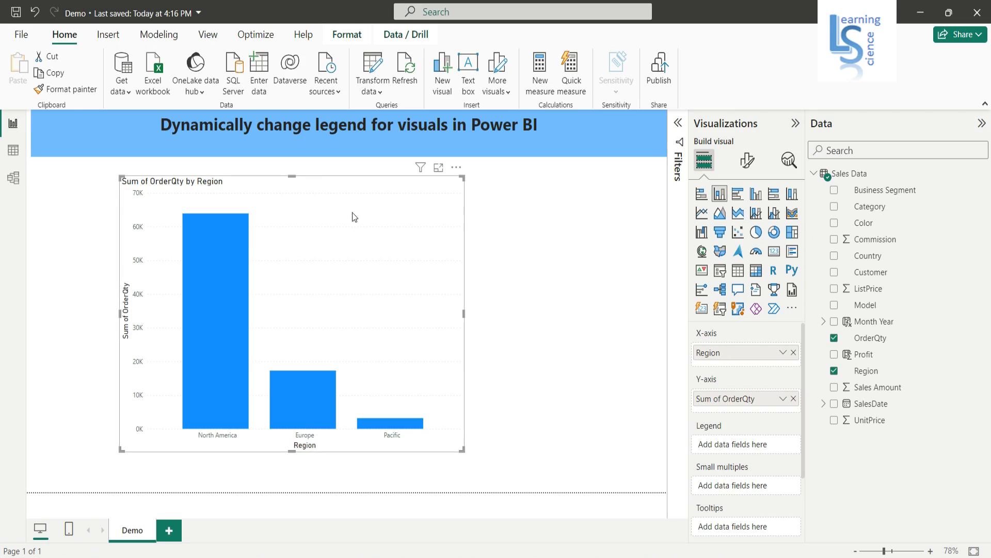
{"action": "left_click_drag", "start_coordinate": [290, 177], "coordinate": [289, 166]}
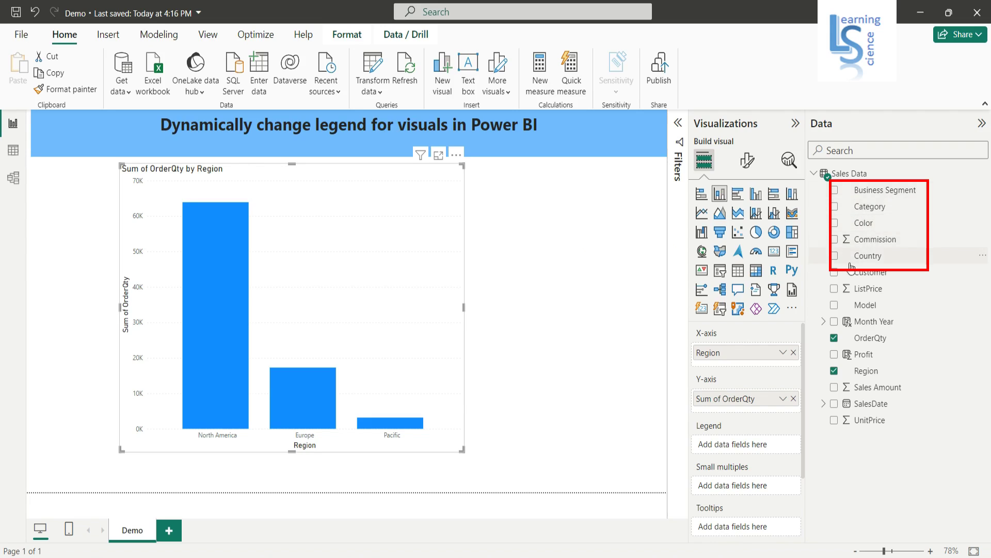
{"action": "left_click", "coordinate": [564, 284]}
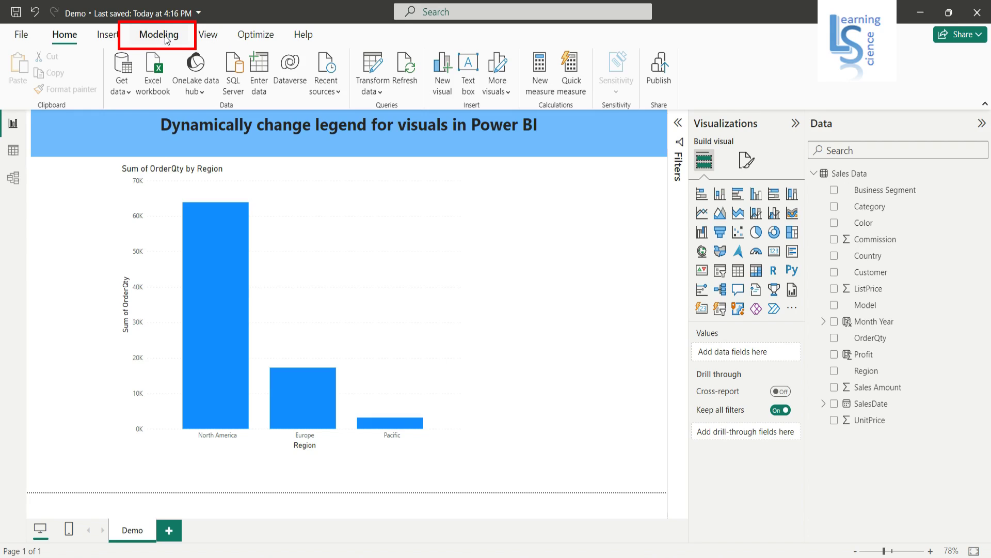
Step: Start a new Fields parameter from the Modeling tab's New parameter menu
{"action": "left_click", "coordinate": [166, 35]}
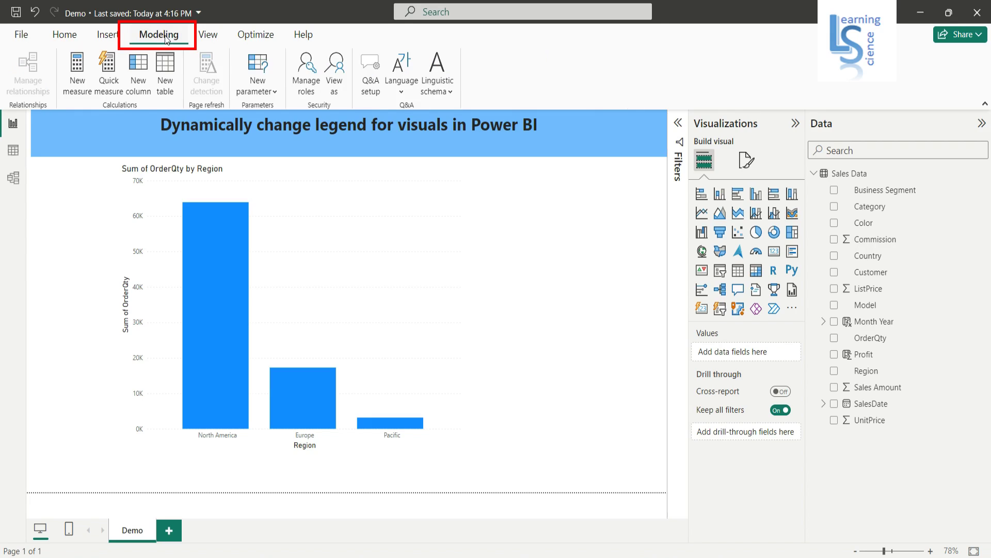
{"action": "left_click", "coordinate": [275, 97]}
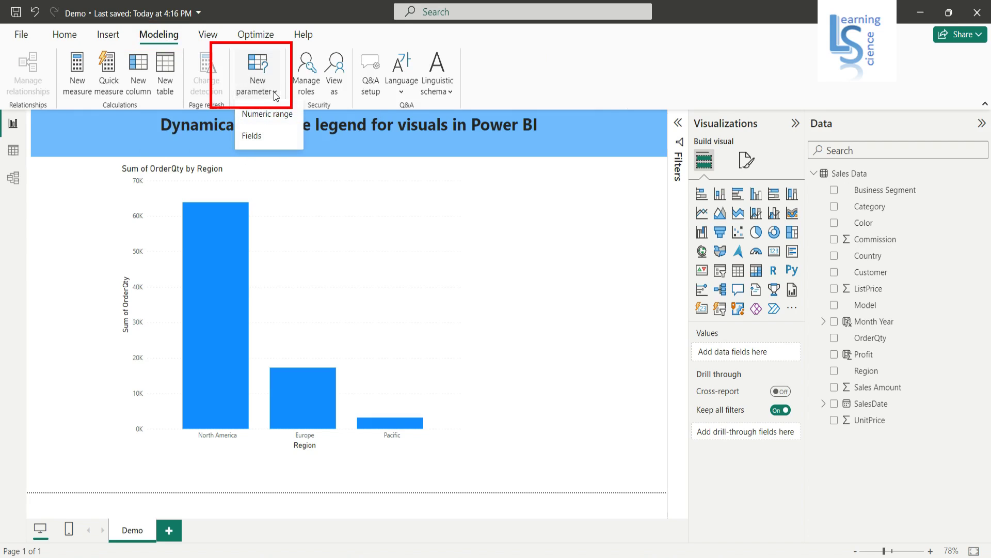
{"action": "left_click", "coordinate": [272, 142]}
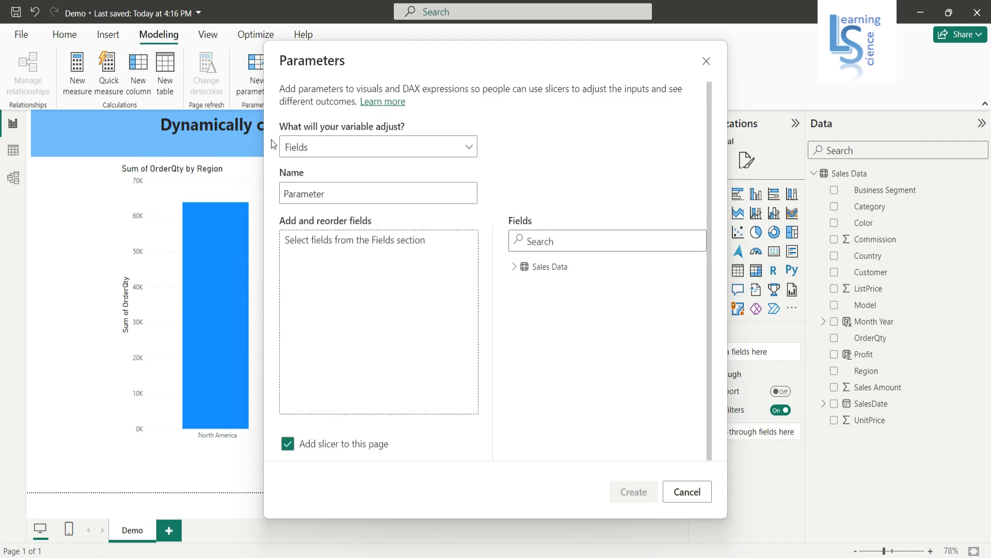
Step: Name the parameter SplitBy and add Business Segment, Country and Color from Sales Data
{"action": "left_click_drag", "start_coordinate": [340, 193], "coordinate": [269, 191]}
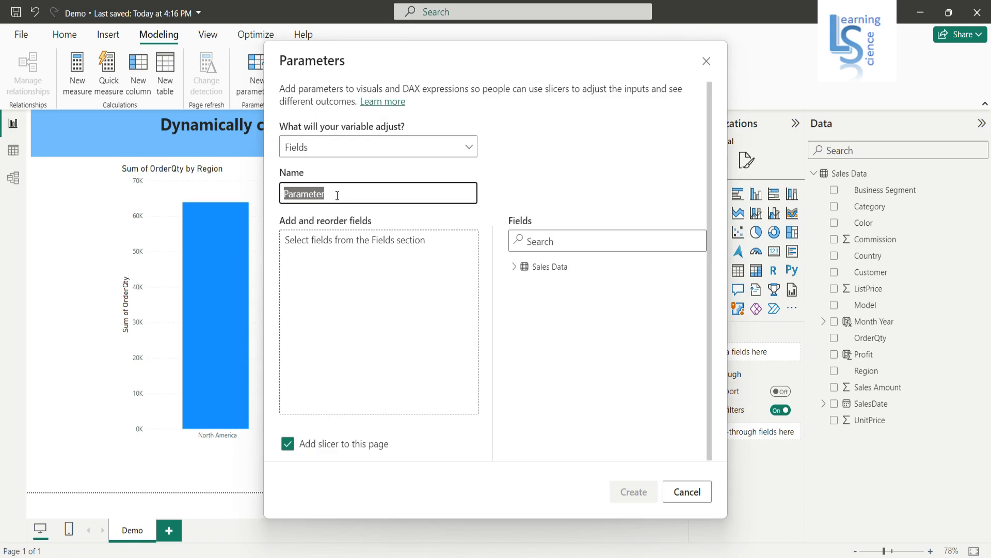
{"action": "type", "text": "SplitBy"}
{"action": "left_click", "coordinate": [513, 268]}
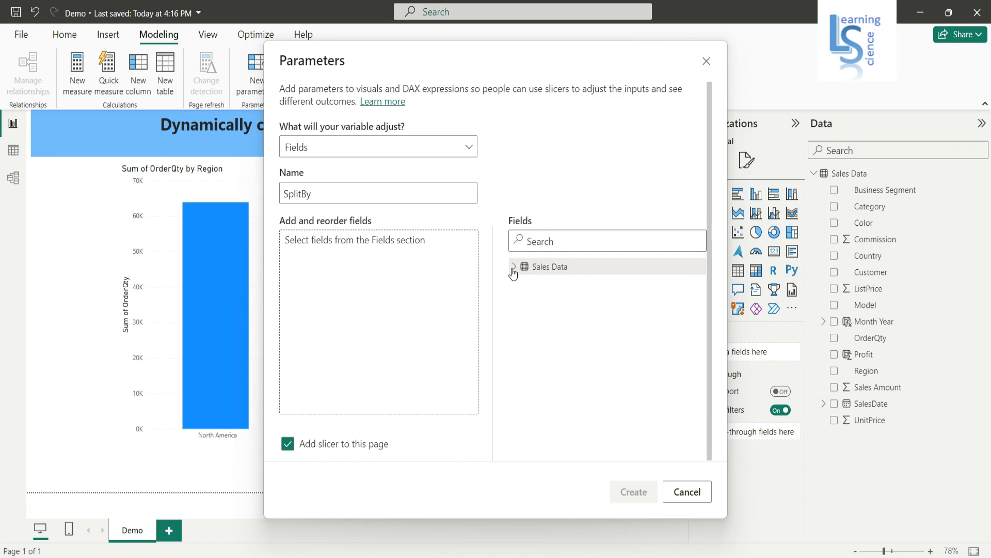
{"action": "left_click", "coordinate": [514, 267]}
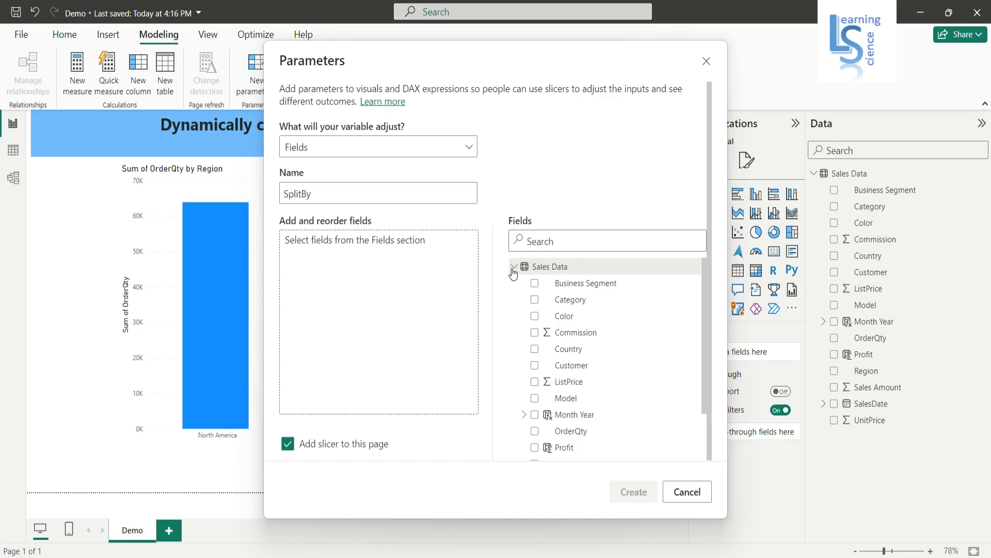
{"action": "left_click", "coordinate": [535, 284]}
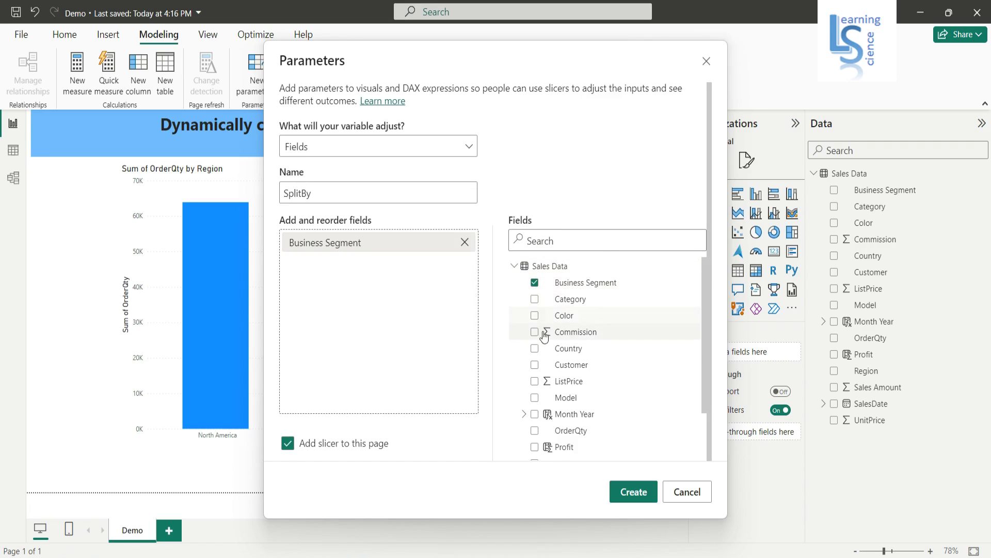
{"action": "left_click", "coordinate": [536, 351]}
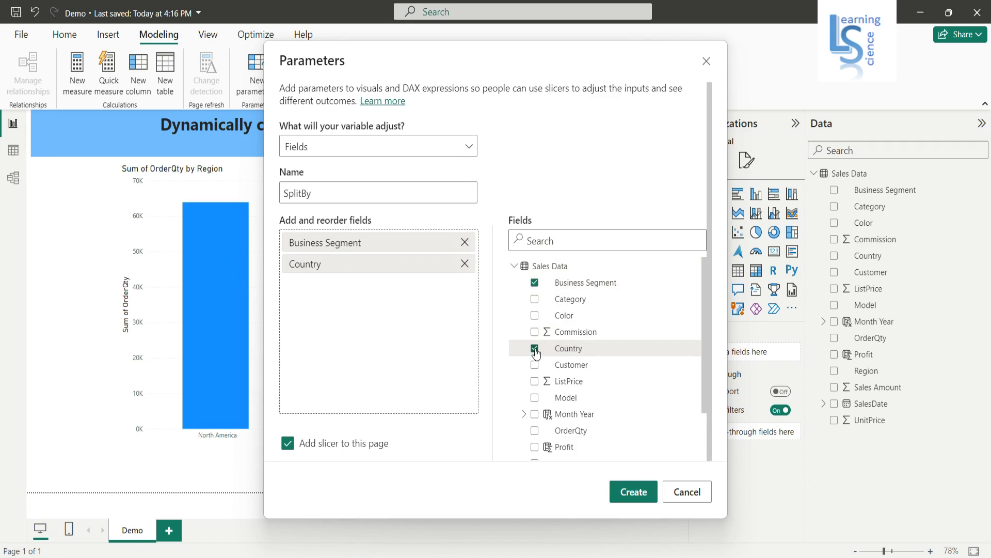
{"action": "left_click", "coordinate": [535, 316]}
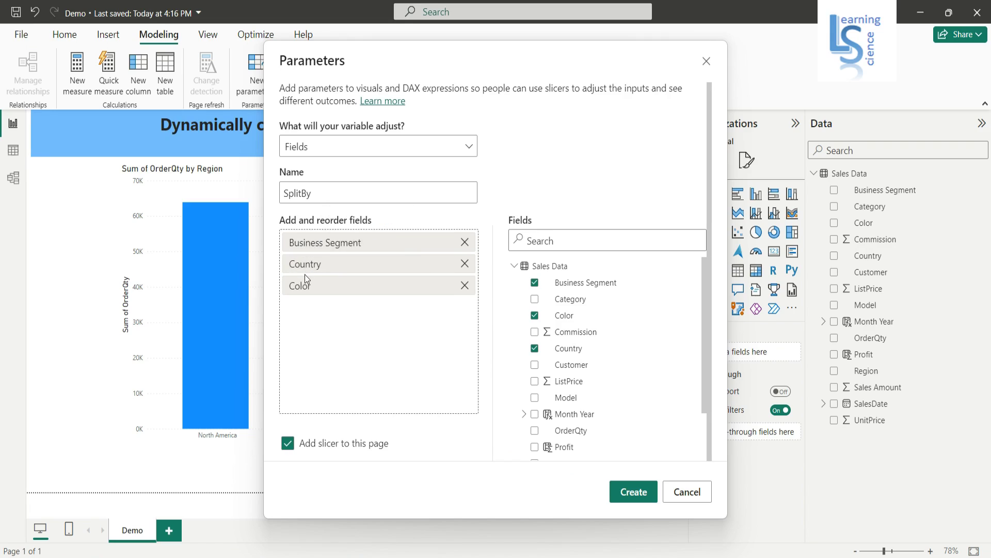
Step: Create SplitBy, place its slicer right of the chart, select Business Segment, and expand the SplitBy table
{"action": "left_click", "coordinate": [630, 494]}
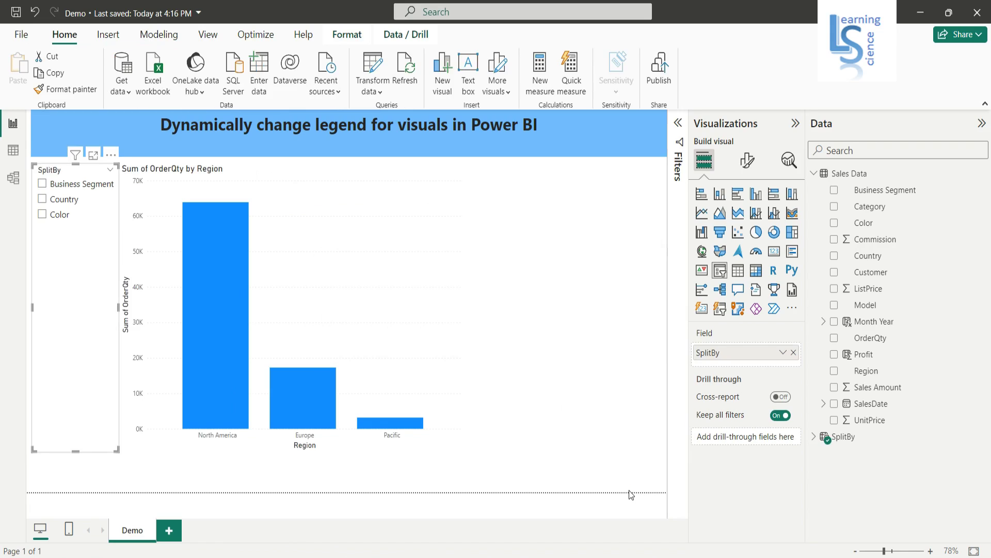
{"action": "left_click_drag", "start_coordinate": [79, 357], "coordinate": [614, 354]}
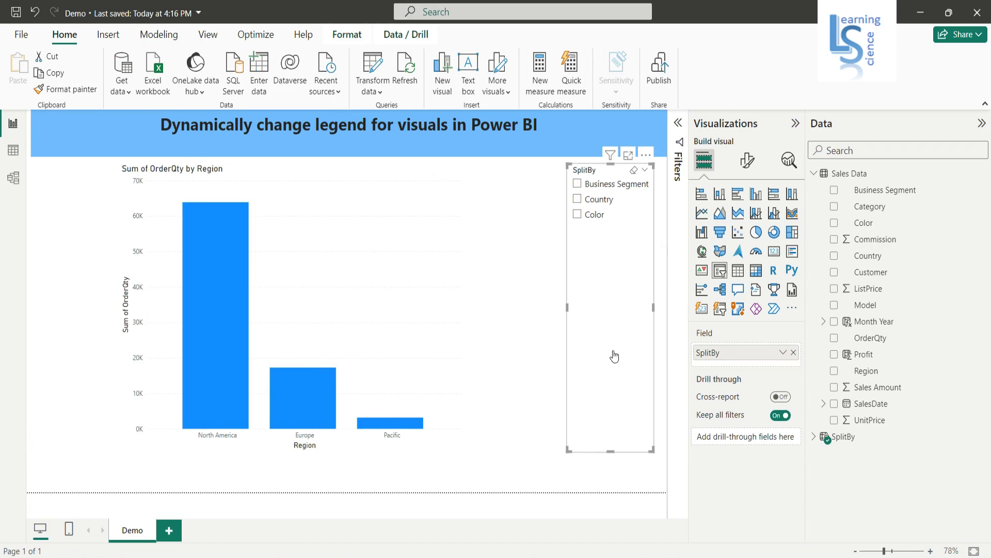
{"action": "left_click", "coordinate": [578, 184]}
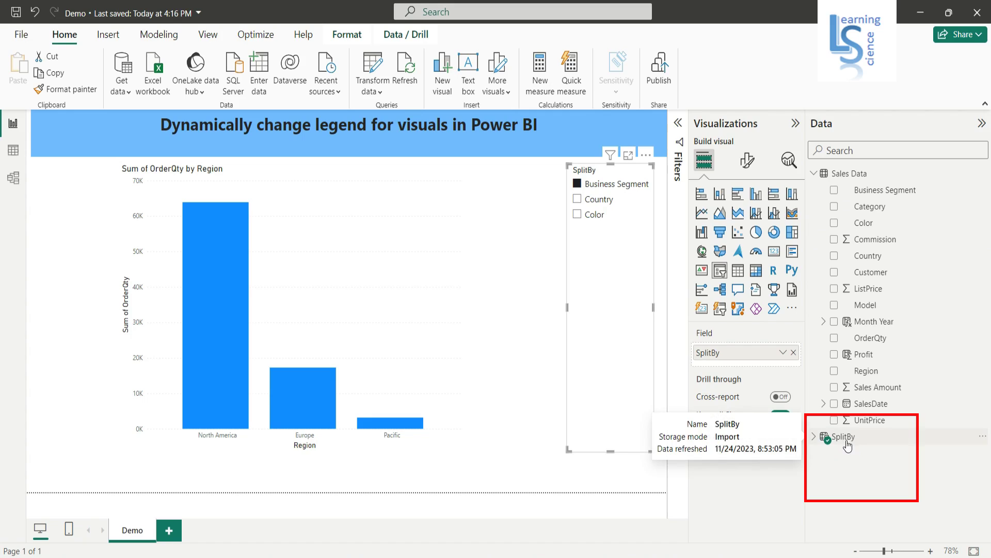
{"action": "left_click", "coordinate": [814, 437]}
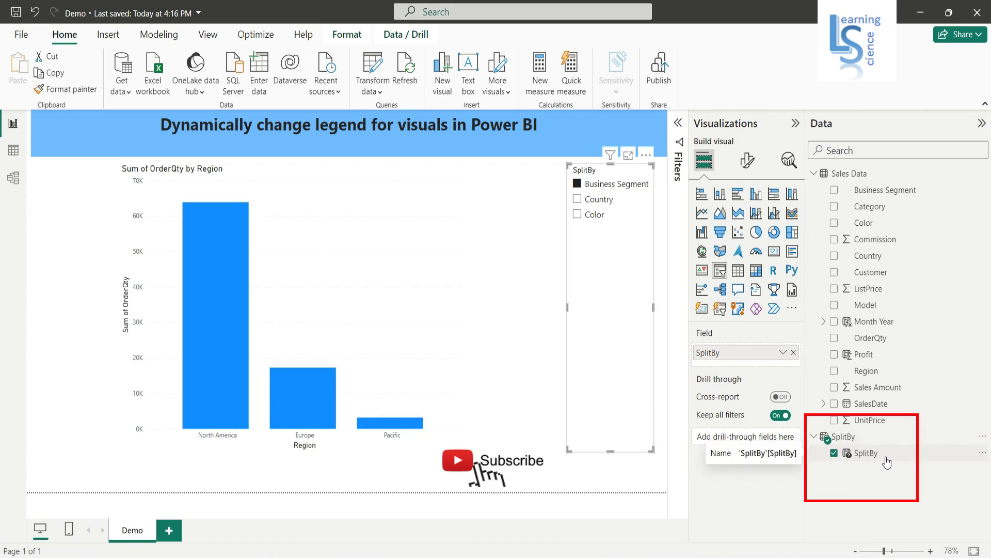
Step: Use SplitBy as the chart's legend and pick Country in the slicer
{"action": "left_click", "coordinate": [373, 266]}
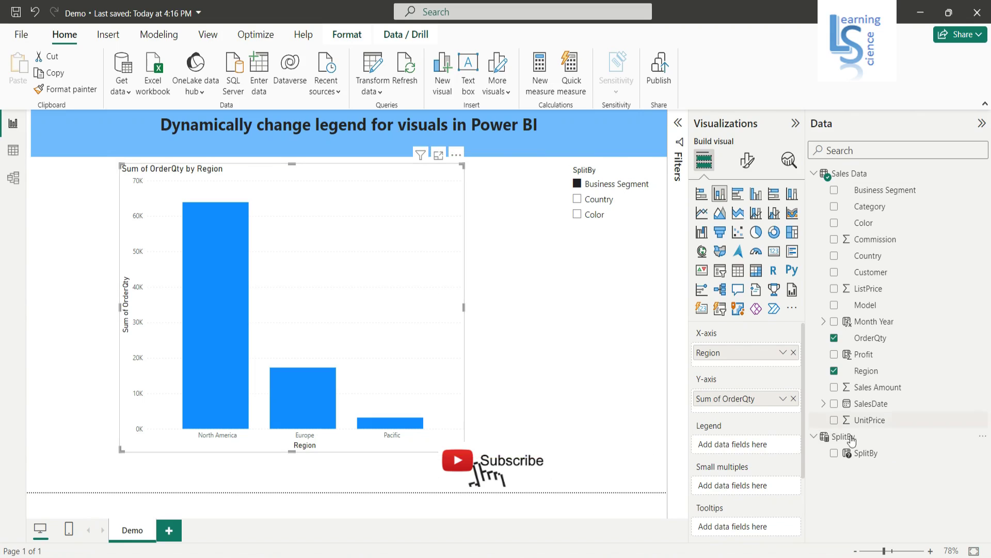
{"action": "mouse_move", "coordinate": [872, 463]}
{"action": "left_mouse_down"}
{"action": "mouse_move", "coordinate": [772, 466]}
{"action": "mouse_move", "coordinate": [738, 447]}
{"action": "left_mouse_up"}
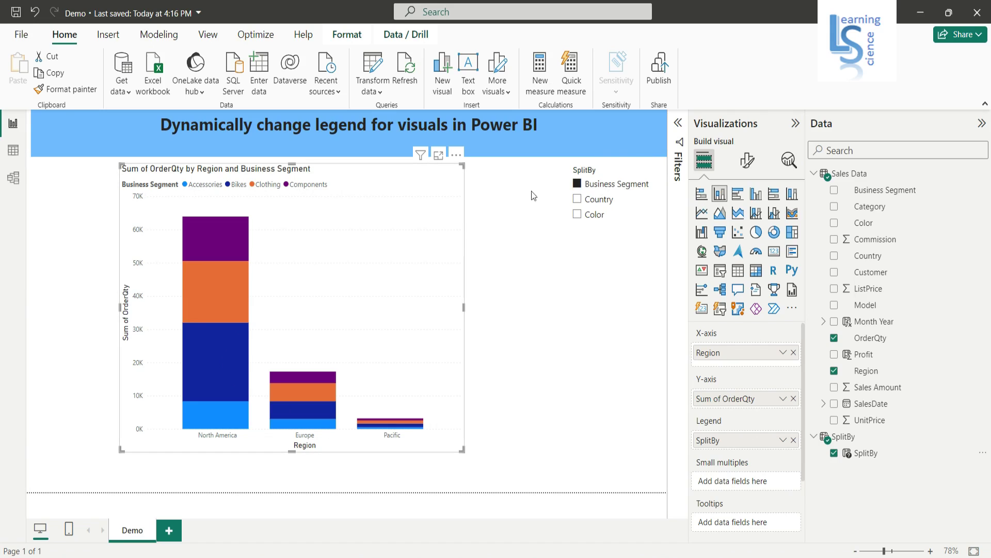
{"action": "left_click", "coordinate": [577, 199]}
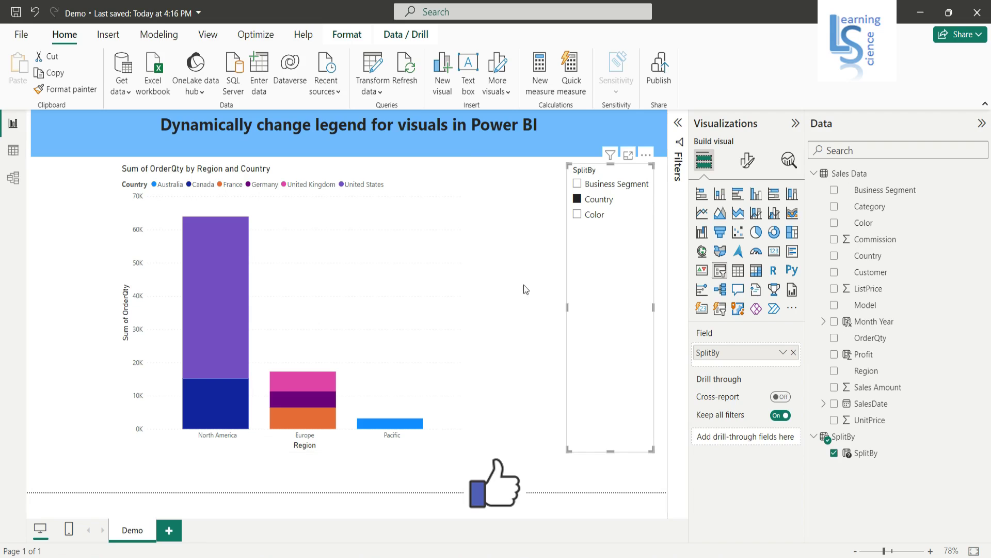
Step: Pick Color in the SplitBy slicer, then Business Segment again
{"action": "left_click", "coordinate": [577, 214]}
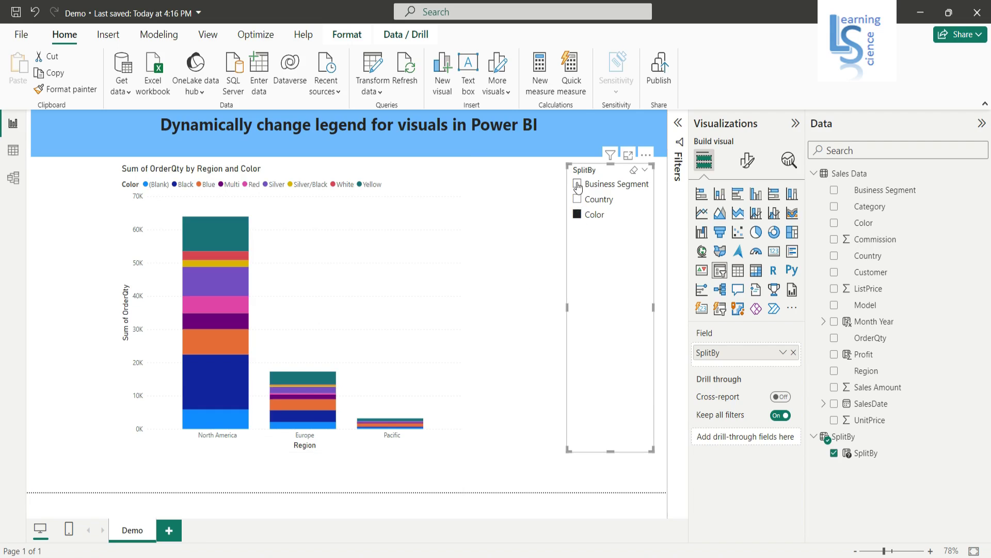
{"action": "left_click", "coordinate": [578, 185]}
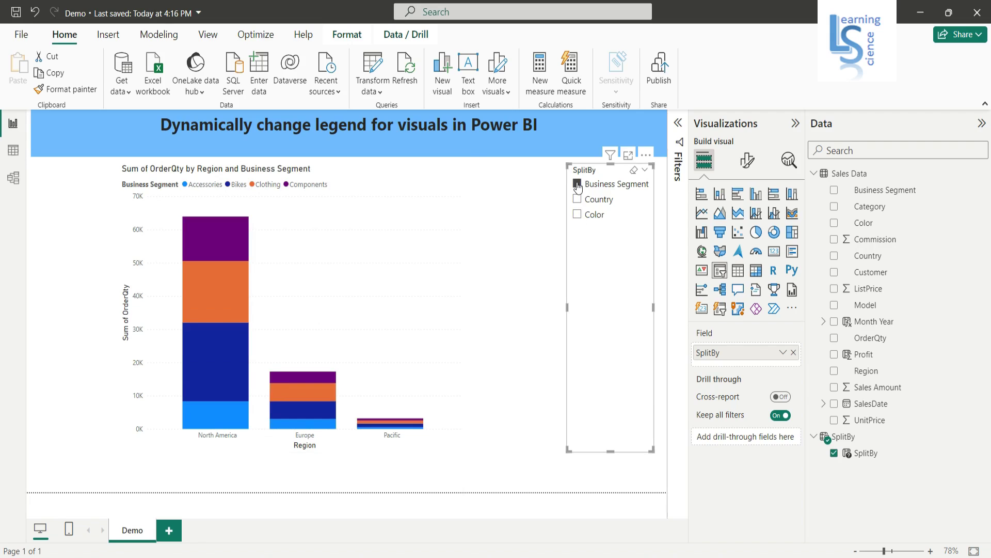